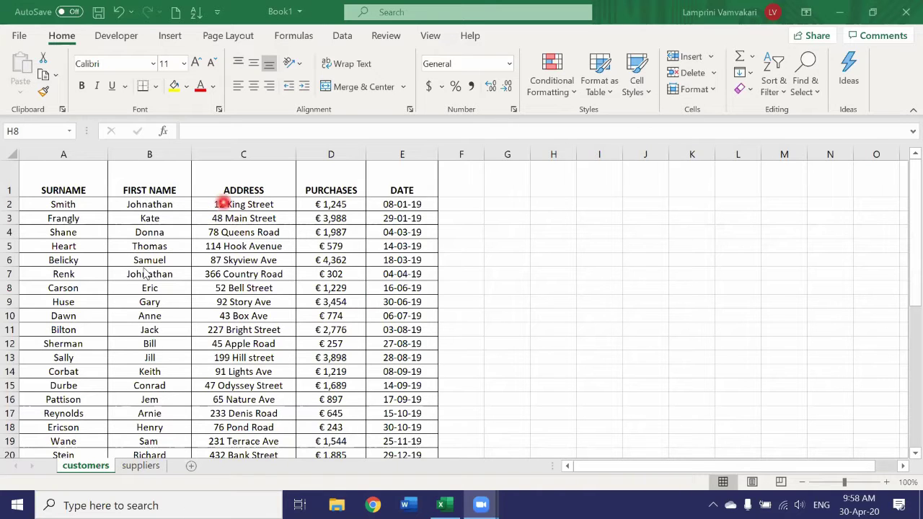
Try sorting only the SURNAME column A to Z, continuing with the current selection, and undo that sort
scroll(220, 309, "down", 1)
scroll(220, 309, "down", 1)
scroll(220, 309, "up", 2)
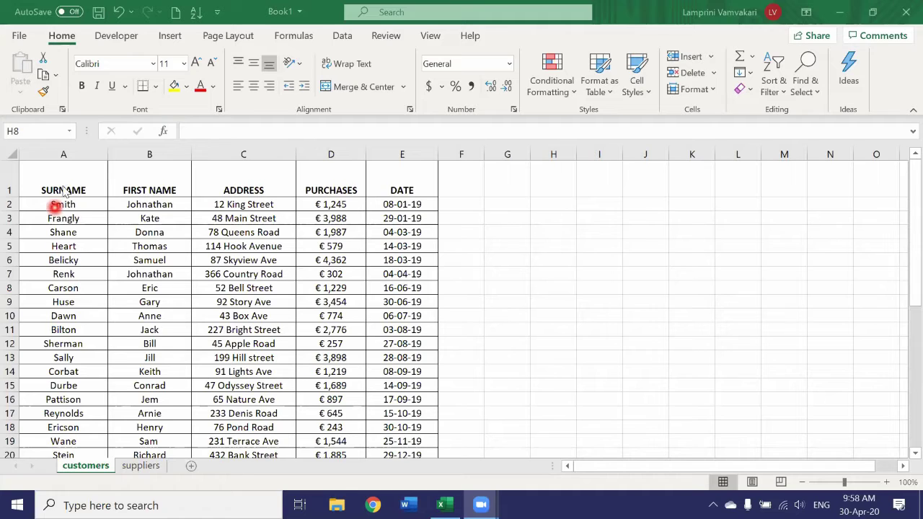
left_click(62, 147)
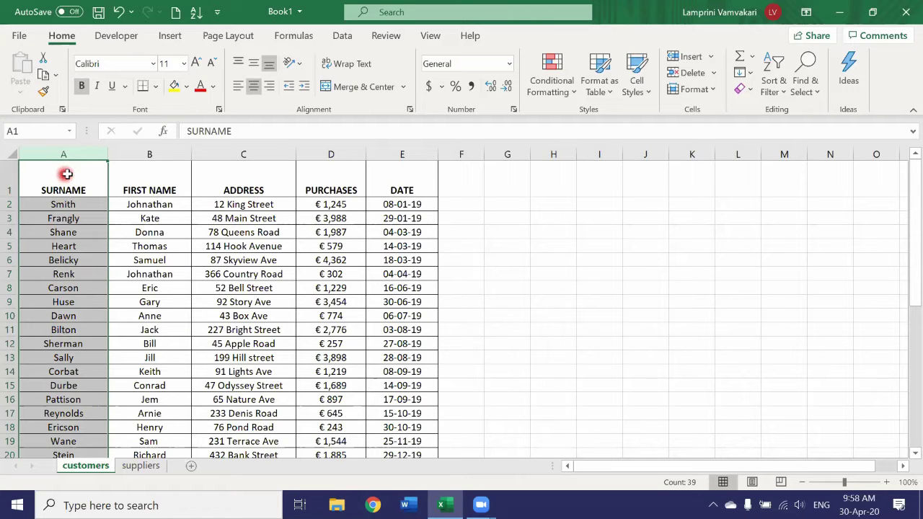
left_click(344, 36)
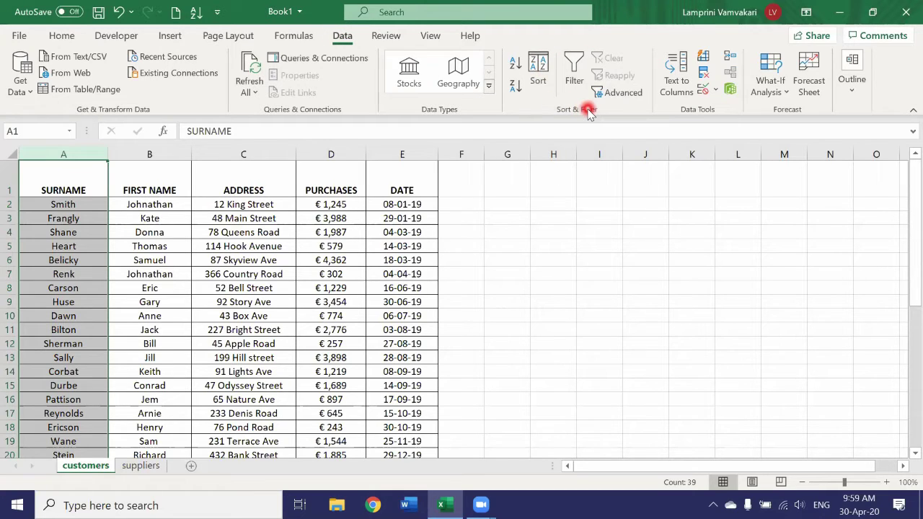
left_click(515, 63)
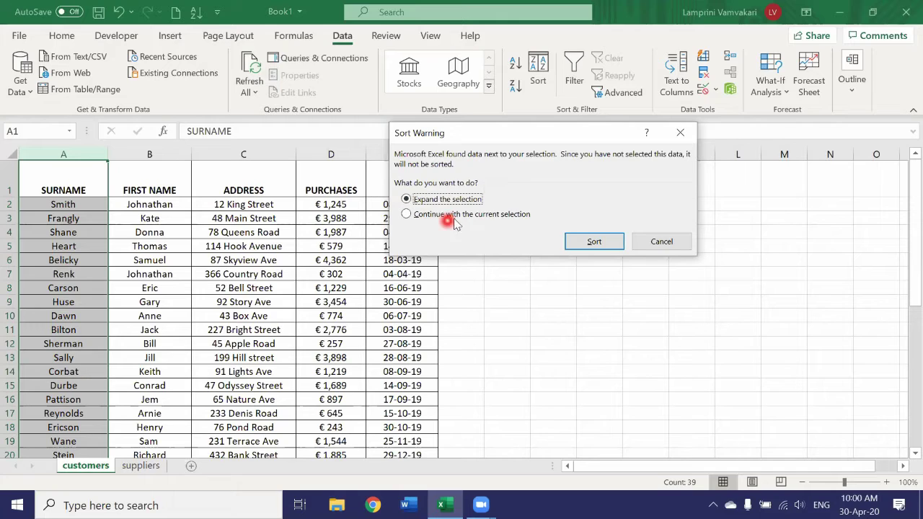
left_click(407, 217)
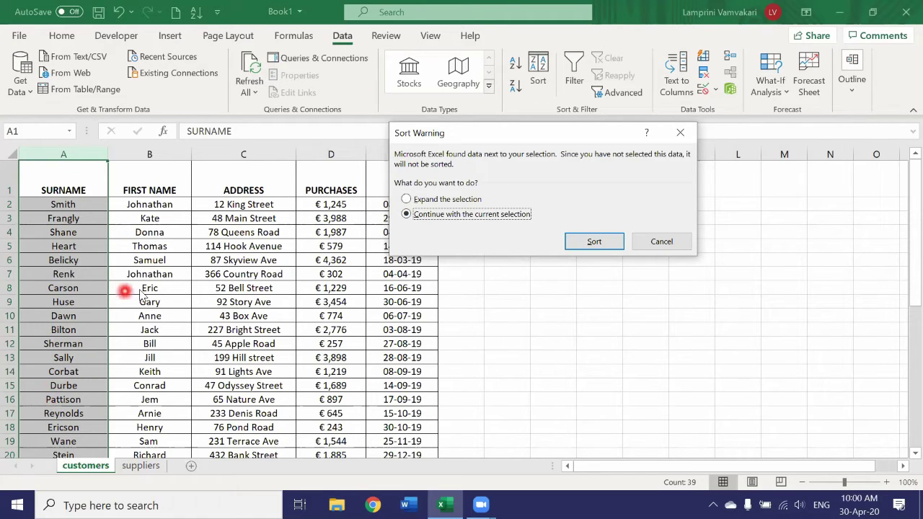
left_click(598, 243)
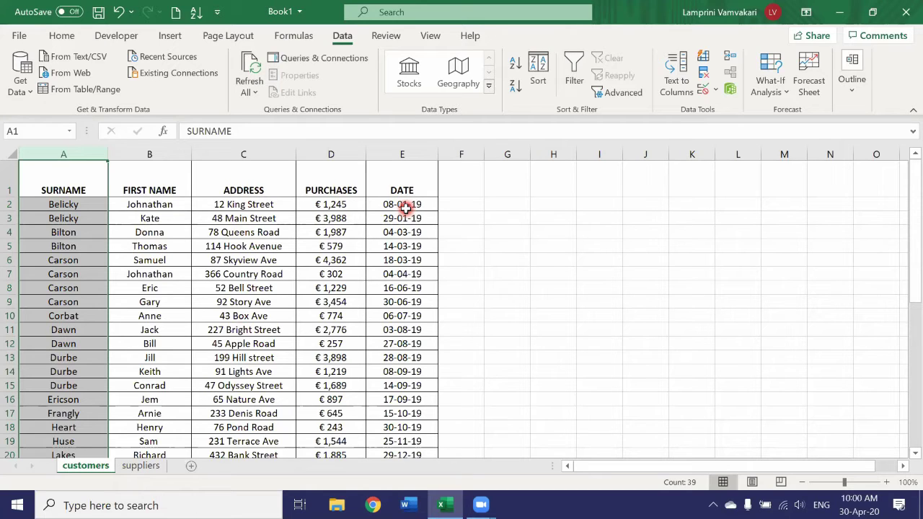
left_click(115, 12)
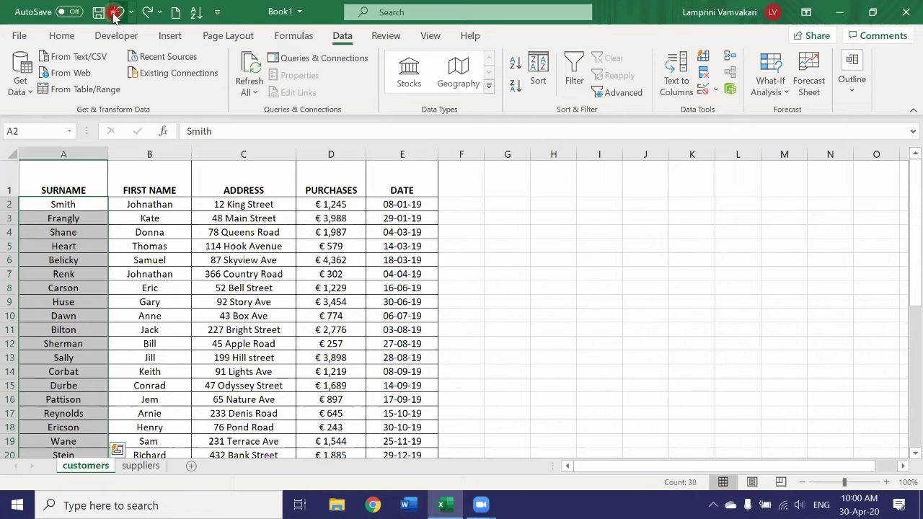
Sort the whole customers list by the SURNAME column from A to Z, expanding the selection
mouse_move(61, 153)
left_mouse_down()
mouse_move(387, 152)
mouse_move(75, 151)
left_mouse_up()
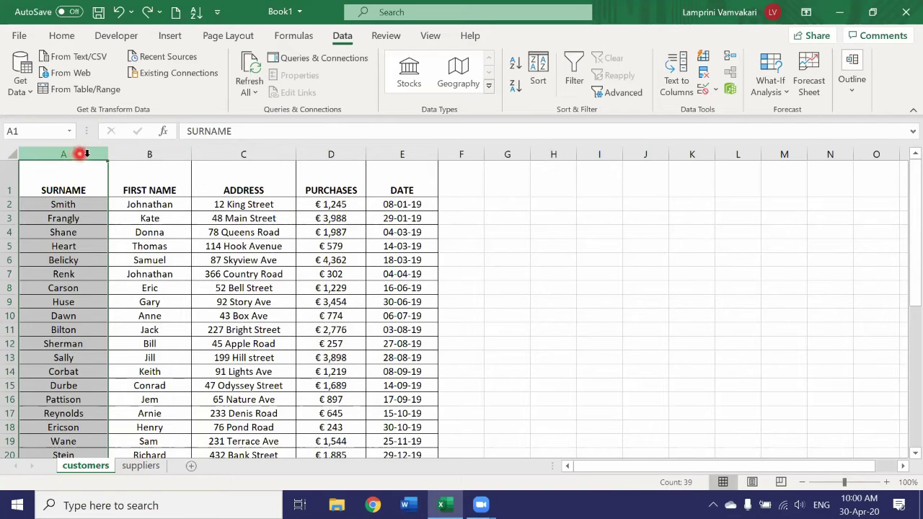
left_click(517, 63)
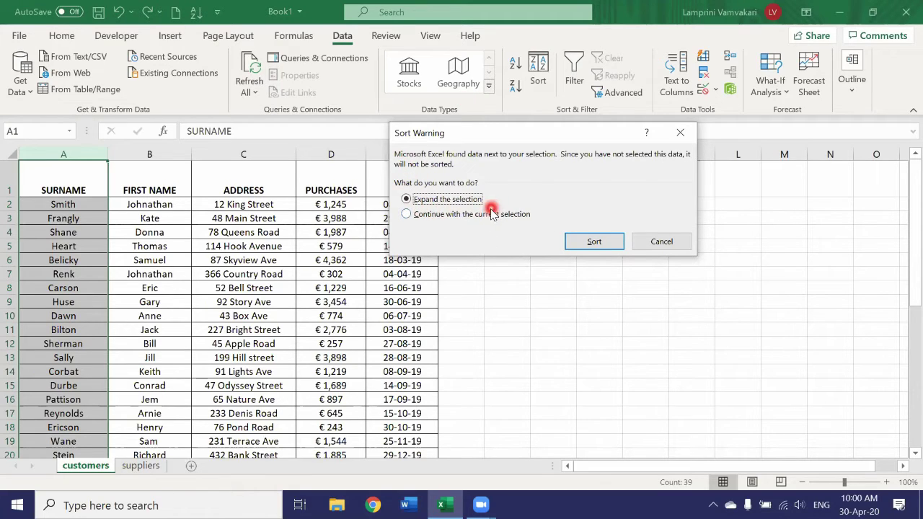
left_click(586, 241)
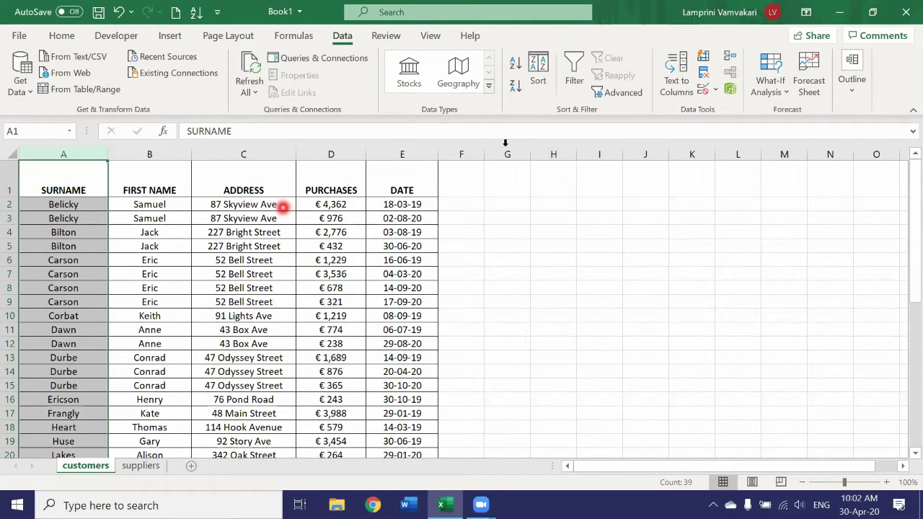
Sort the customers list by SURNAME from Z to A with the selection expanded, and check the order down to the last row
left_click(516, 88)
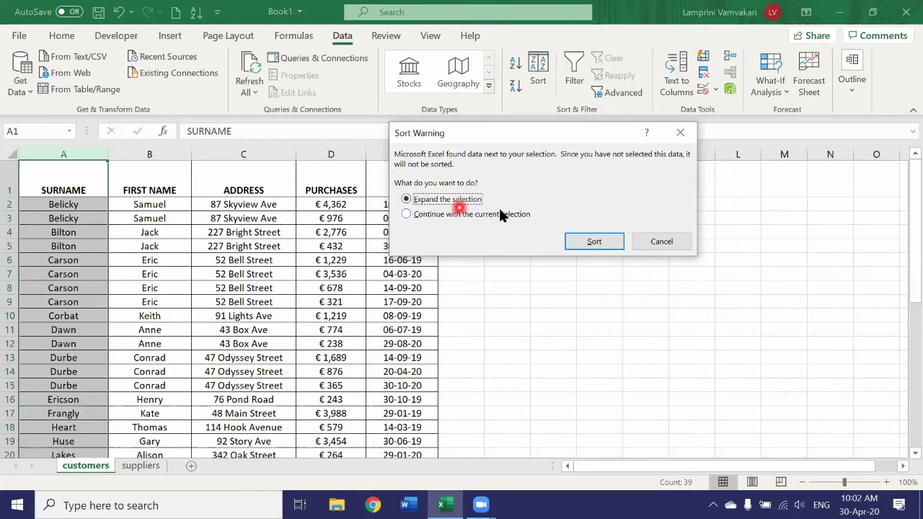
left_click(595, 242)
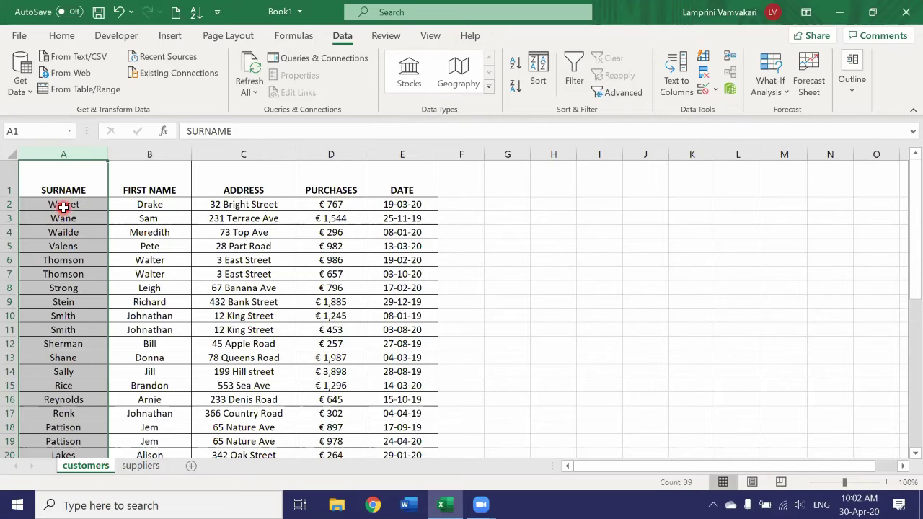
scroll(63, 207, "down", 10)
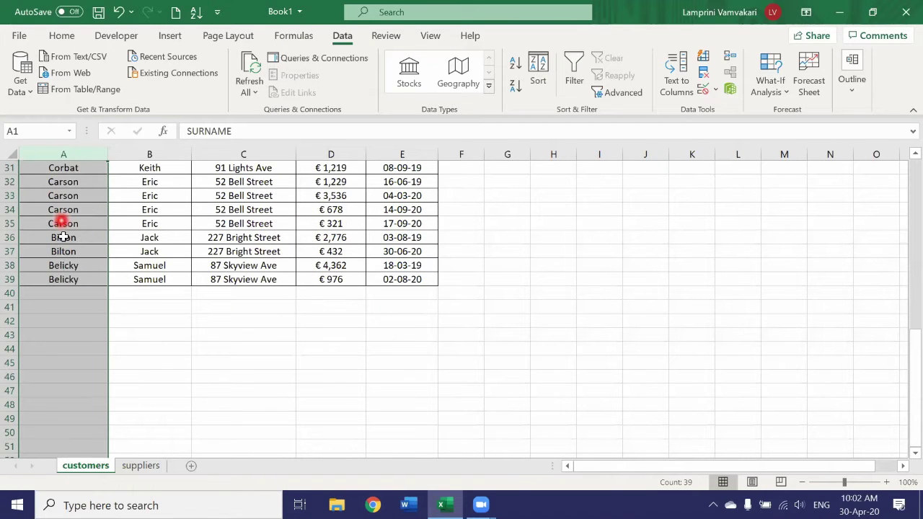
scroll(64, 288, "up", 7)
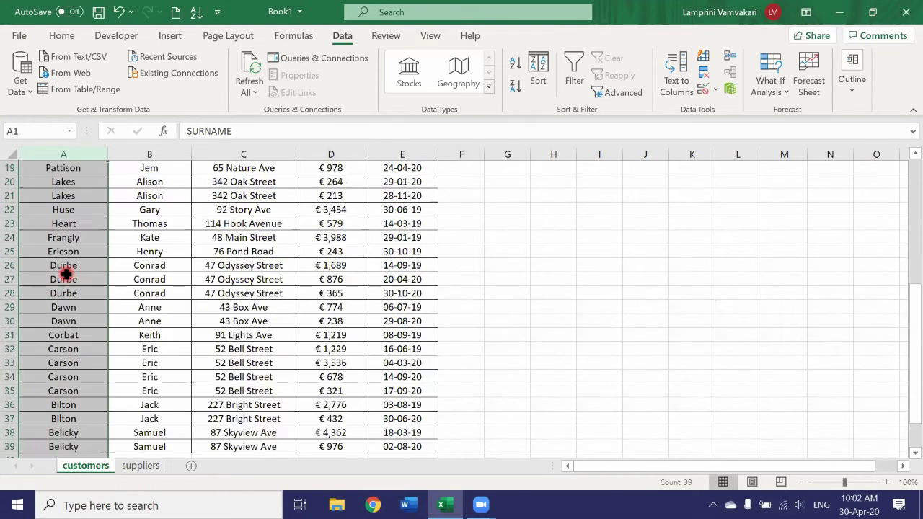
scroll(65, 274, "up", 3)
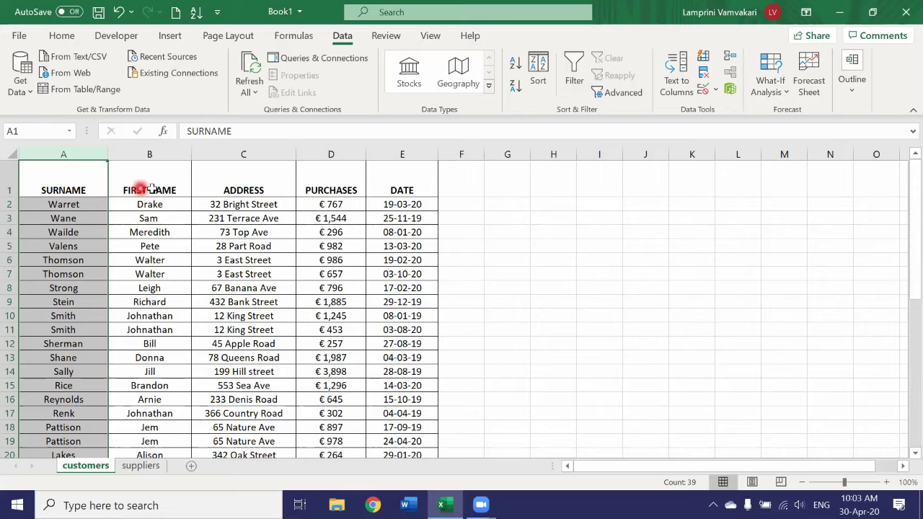
Custom-sort the customers list by FIRST NAME on Cell Values from A to Z with the selection expanded, and check the rows
left_click(539, 73)
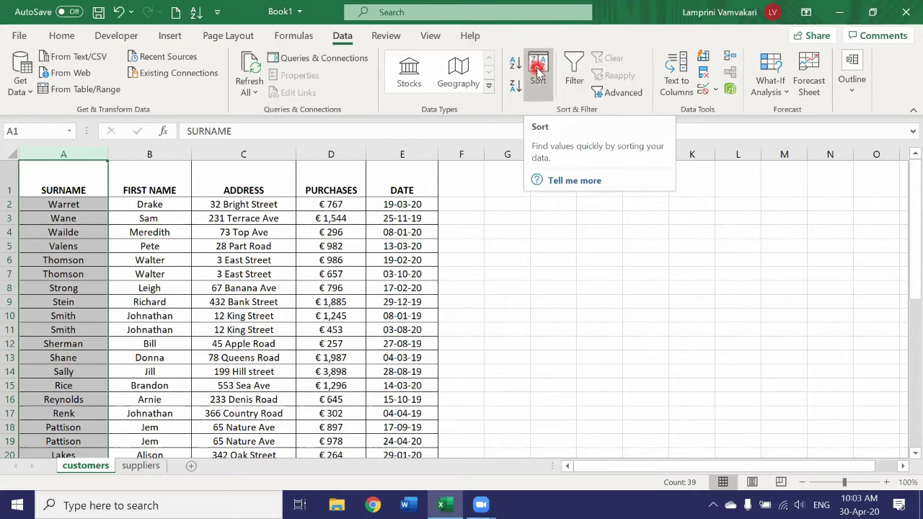
left_click(538, 70)
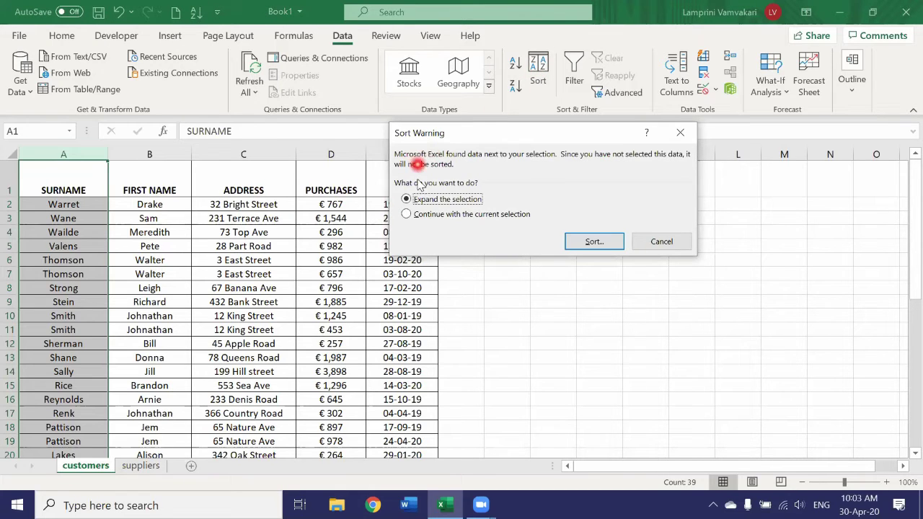
left_click(585, 244)
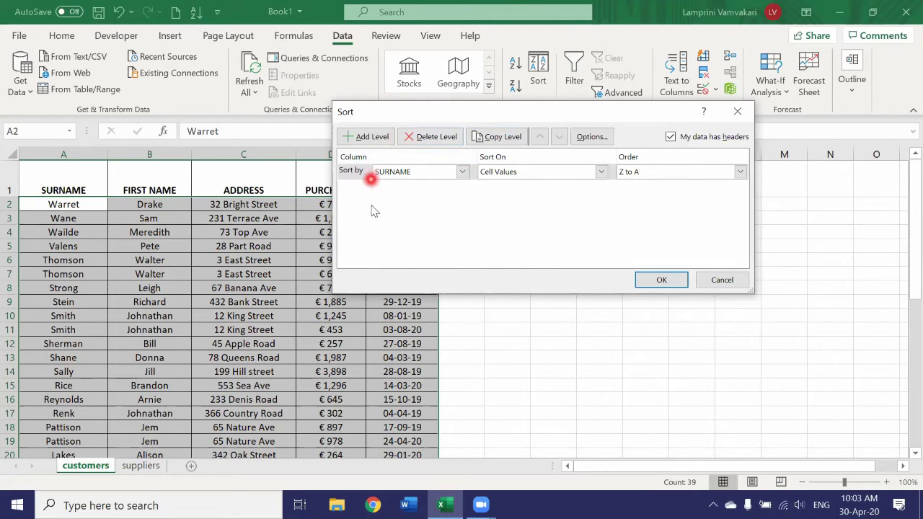
left_click(462, 172)
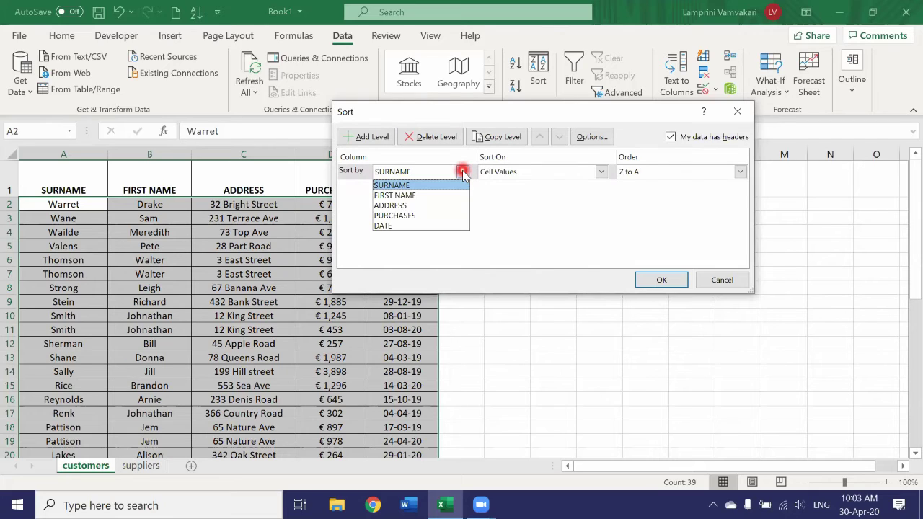
left_click(427, 199)
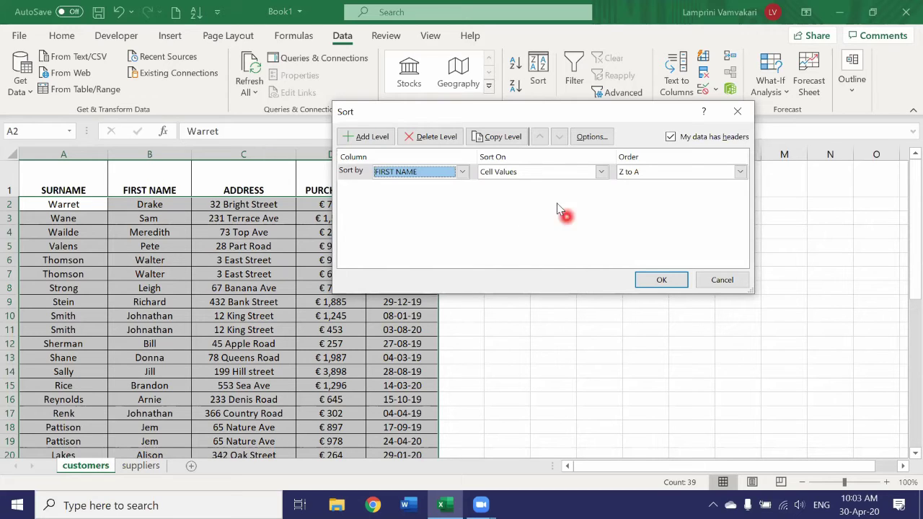
left_click(601, 172)
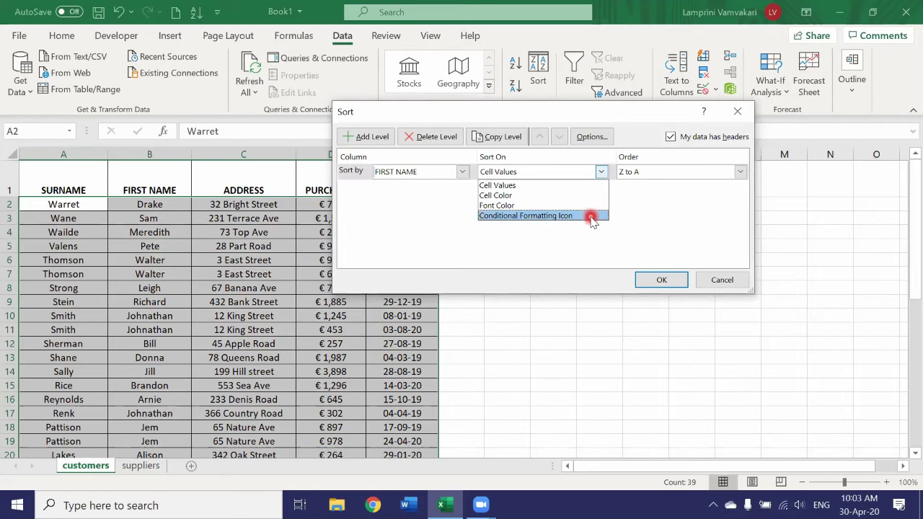
left_click(564, 187)
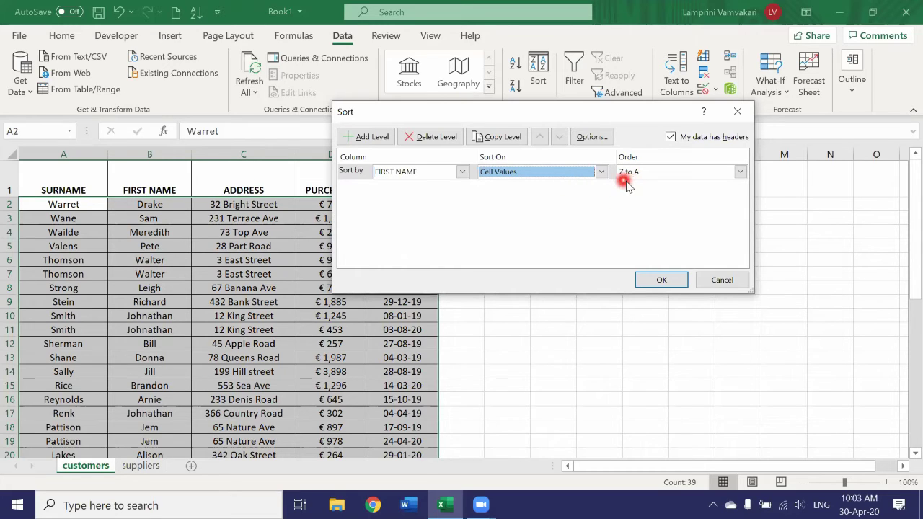
left_click(742, 173)
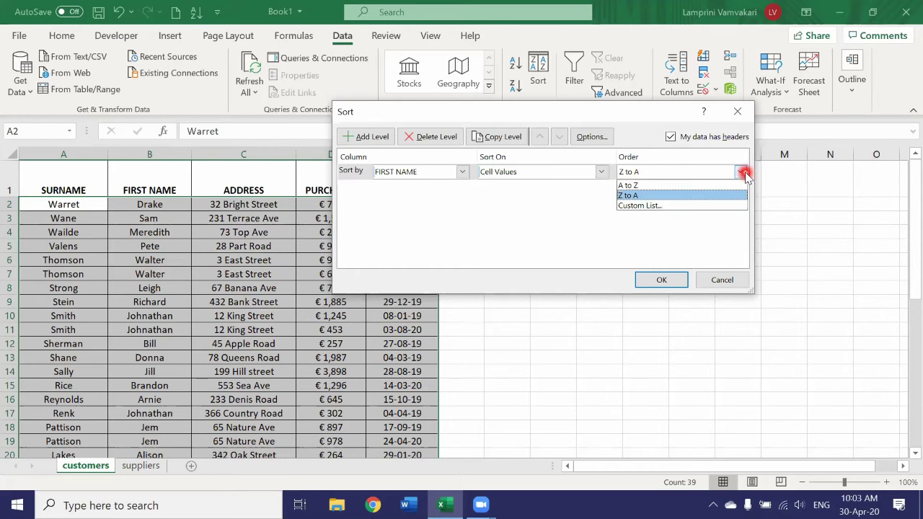
left_click(647, 184)
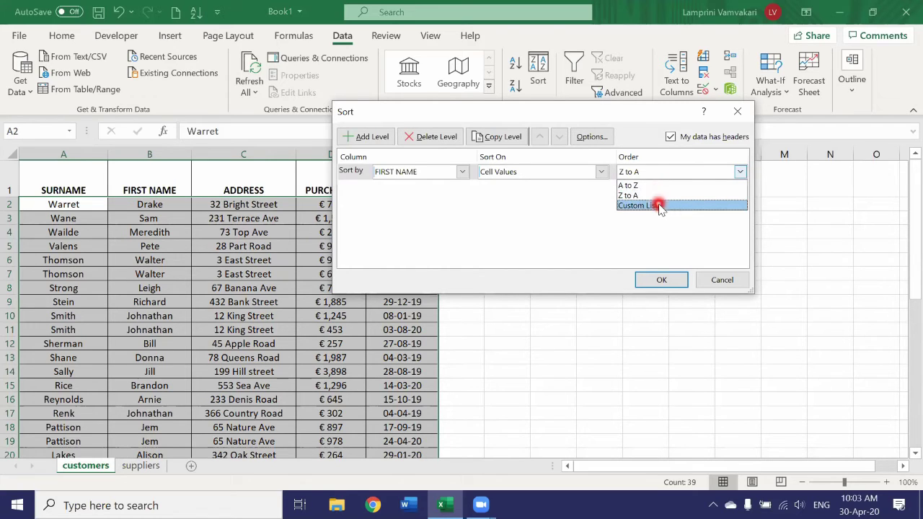
left_click(647, 185)
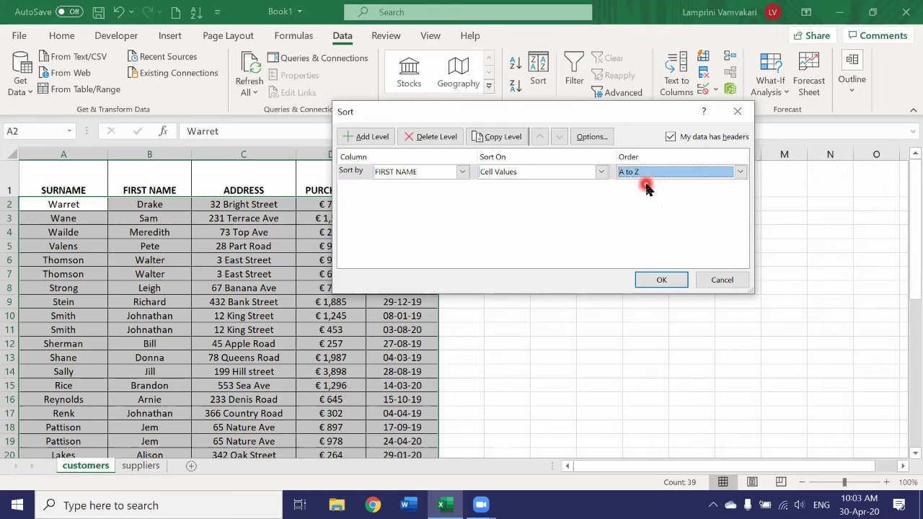
left_click(672, 279)
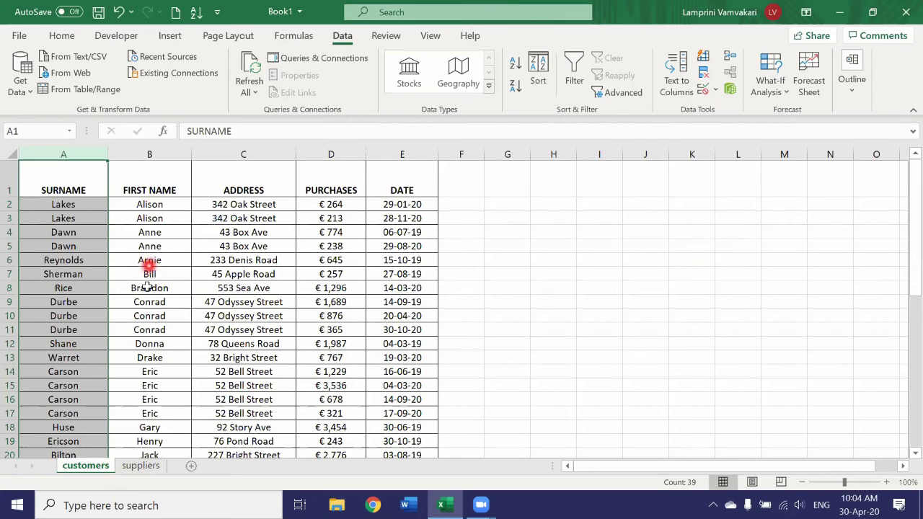
scroll(147, 289, "down", 6)
scroll(148, 293, "down", 2)
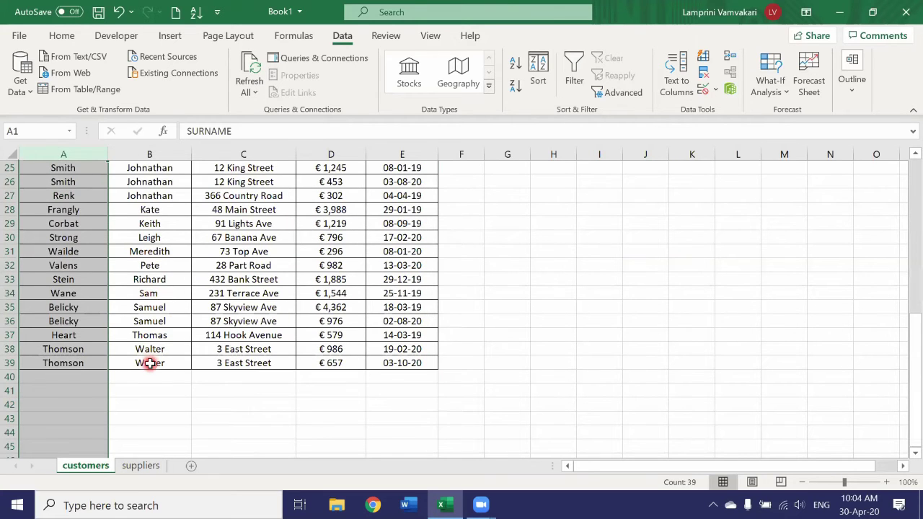
scroll(149, 363, "up", 8)
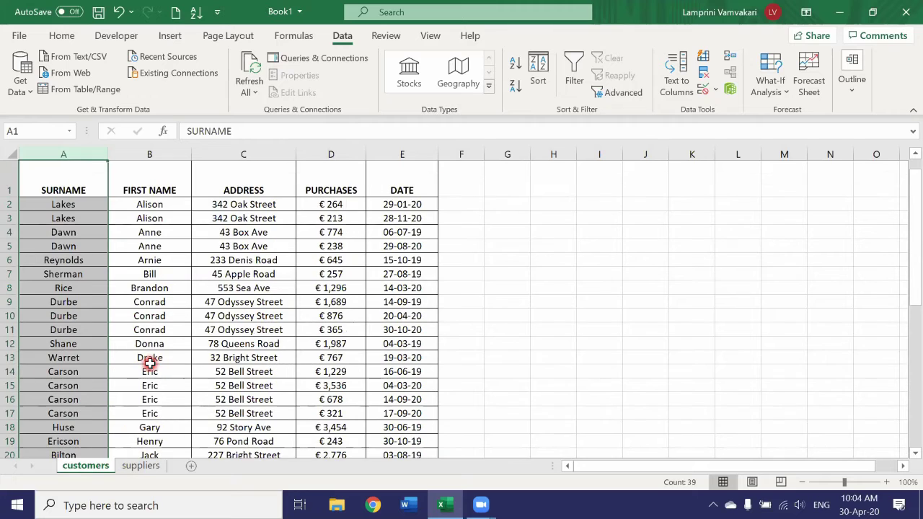
Review the custom sort's case-sensitivity and orientation options with the selection expanded, and cancel out of the sort
left_click(537, 68)
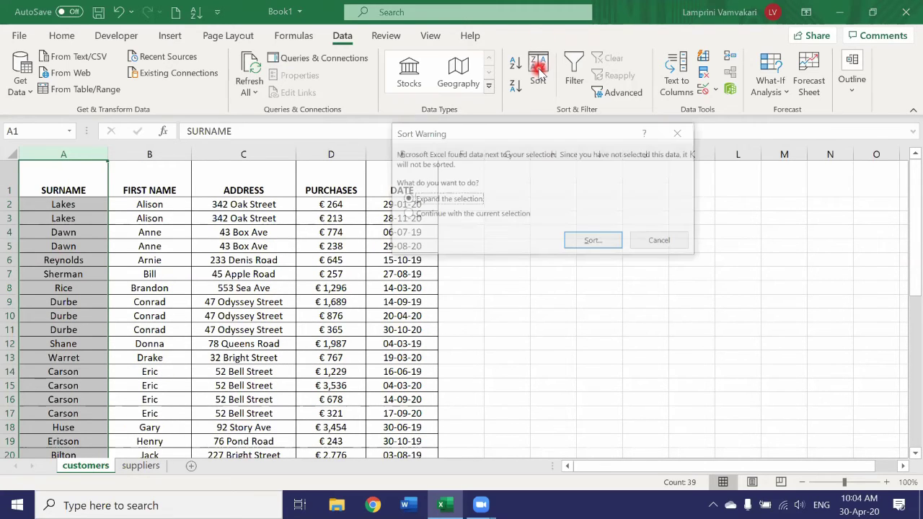
left_click(567, 247)
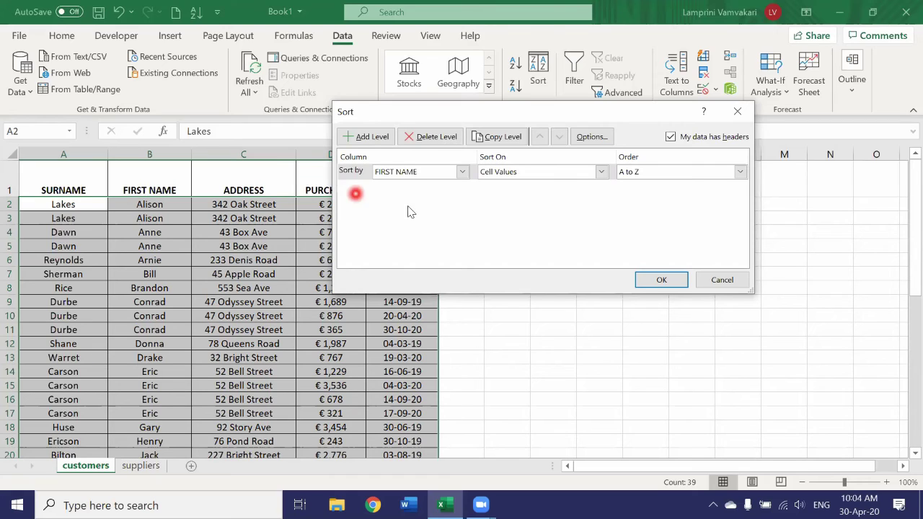
left_click(596, 137)
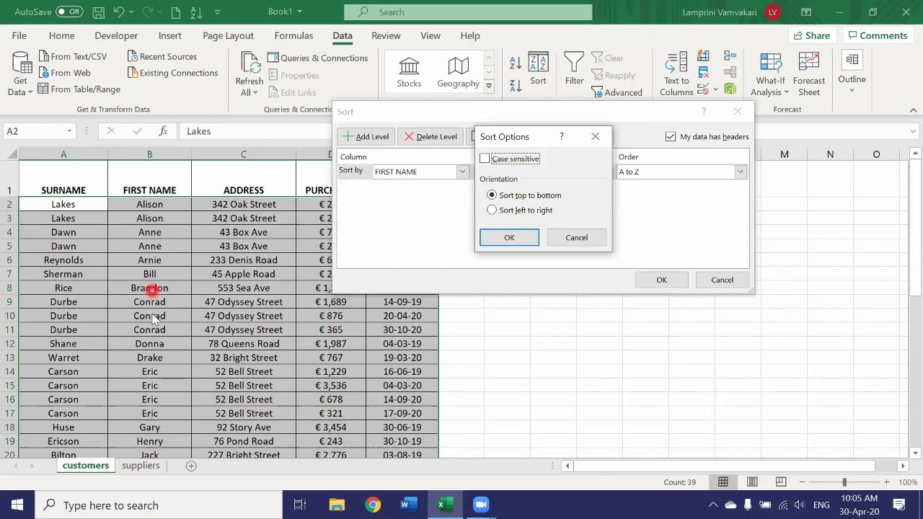
left_click(580, 238)
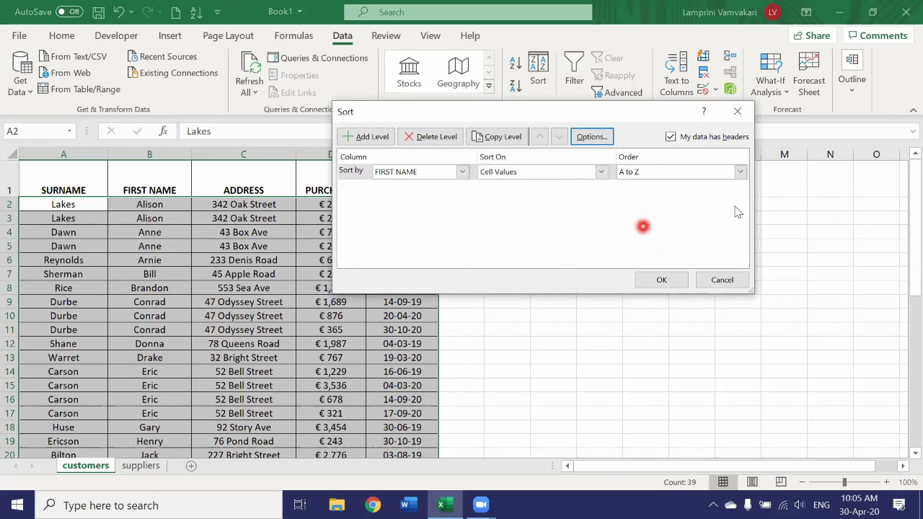
left_click(737, 111)
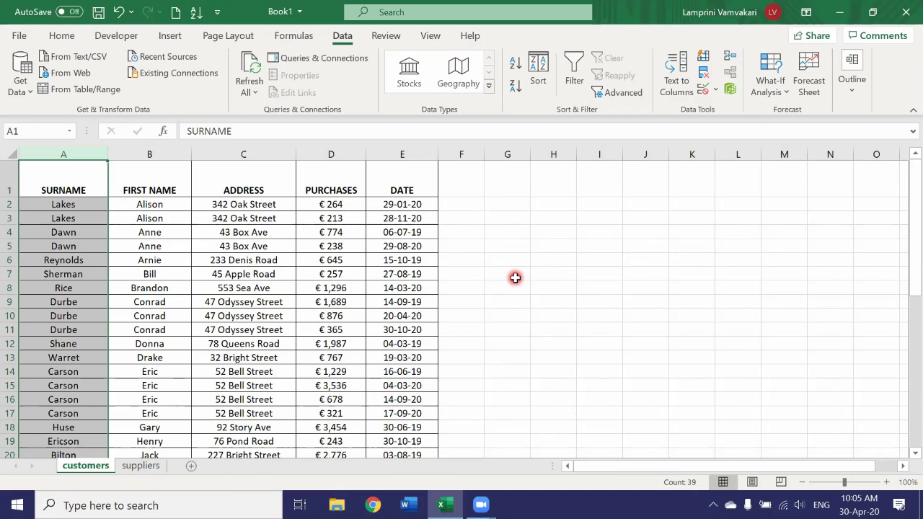